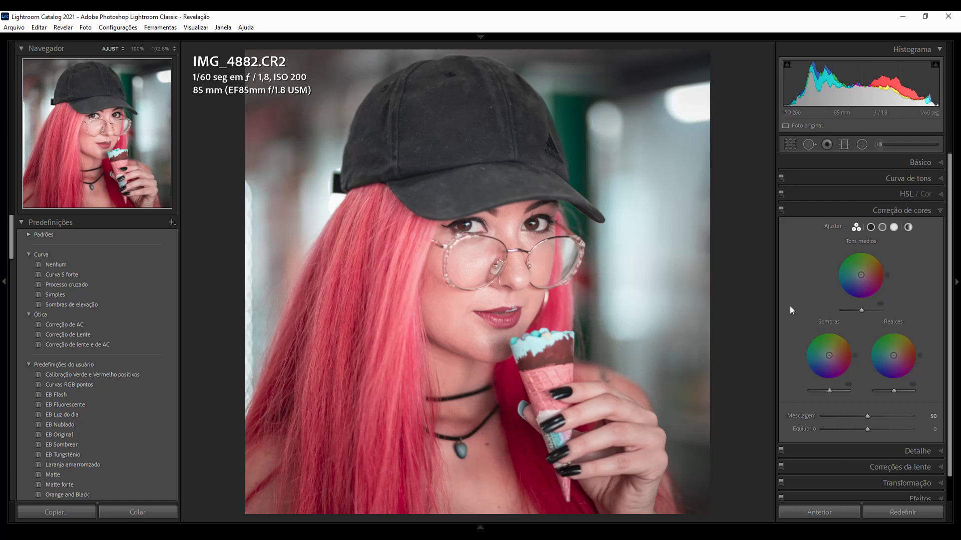
Step: Try a blue shadow tint at hue 230 and saturation 66, comparing it with the ungraded photo, and reset all color grading
left_click(820, 373)
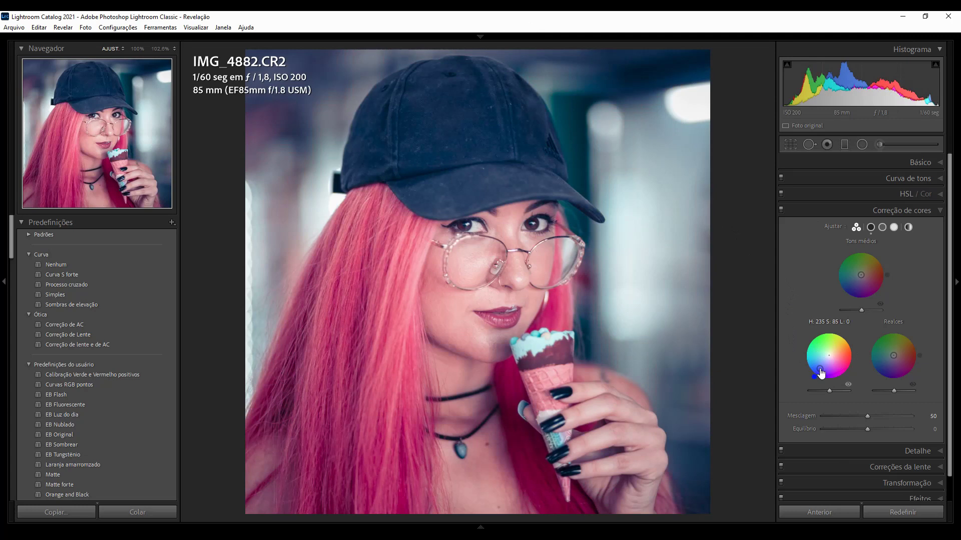
left_click(781, 210)
left_click(781, 209)
mouse_move(822, 371)
left_mouse_down()
mouse_move(853, 363)
mouse_move(850, 341)
mouse_move(824, 330)
mouse_move(809, 340)
mouse_move(820, 365)
left_mouse_up()
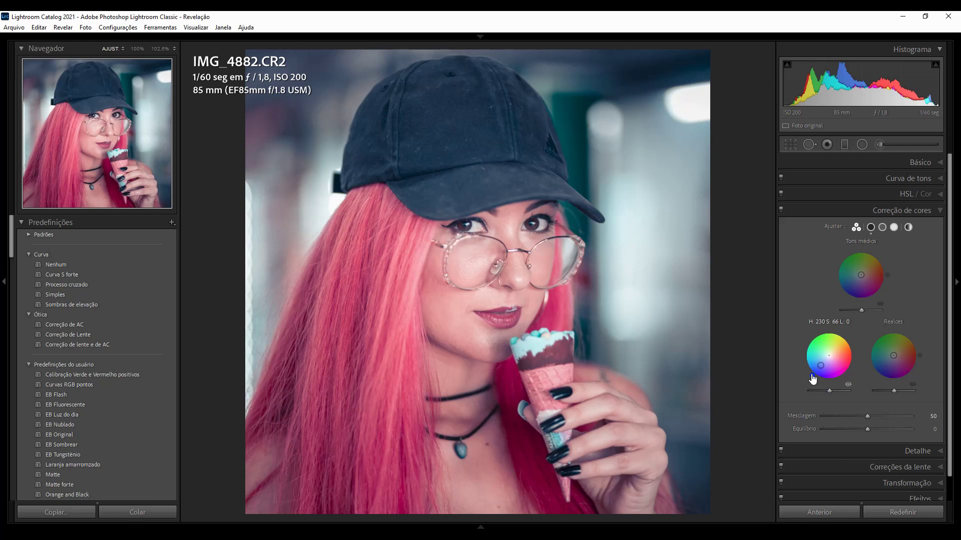
key("alt")
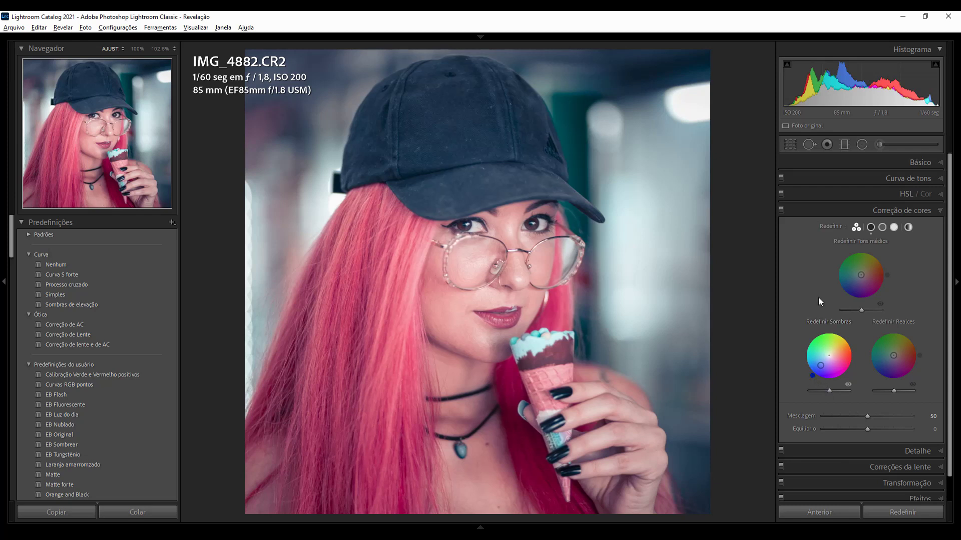
left_click(830, 228, "alt")
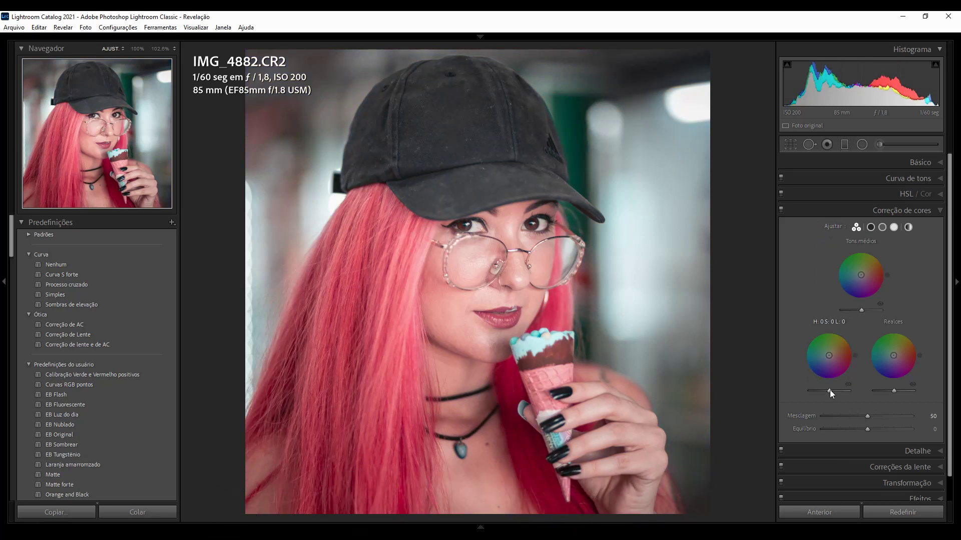
Step: Try darkening the highlights to luminance -71 and slightly lowering the midtone luminance, and reset all color grading
mouse_move(830, 391)
left_mouse_down()
mouse_move(809, 394)
mouse_move(863, 402)
mouse_move(833, 402)
mouse_move(829, 391)
left_mouse_up()
left_click_drag(896, 397, 880, 398)
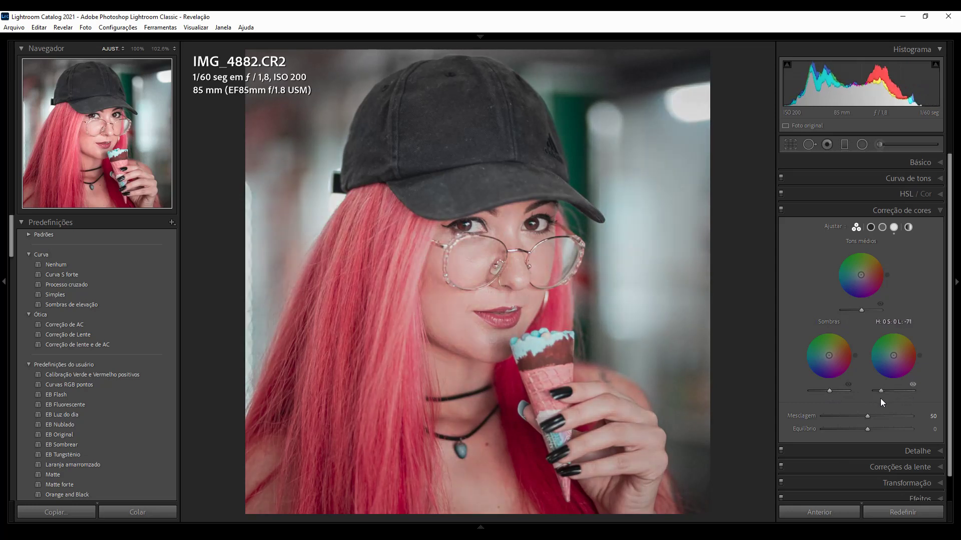
key("ctrl+z")
mouse_move(862, 310)
left_mouse_down()
mouse_move(843, 314)
mouse_move(861, 316)
left_mouse_up()
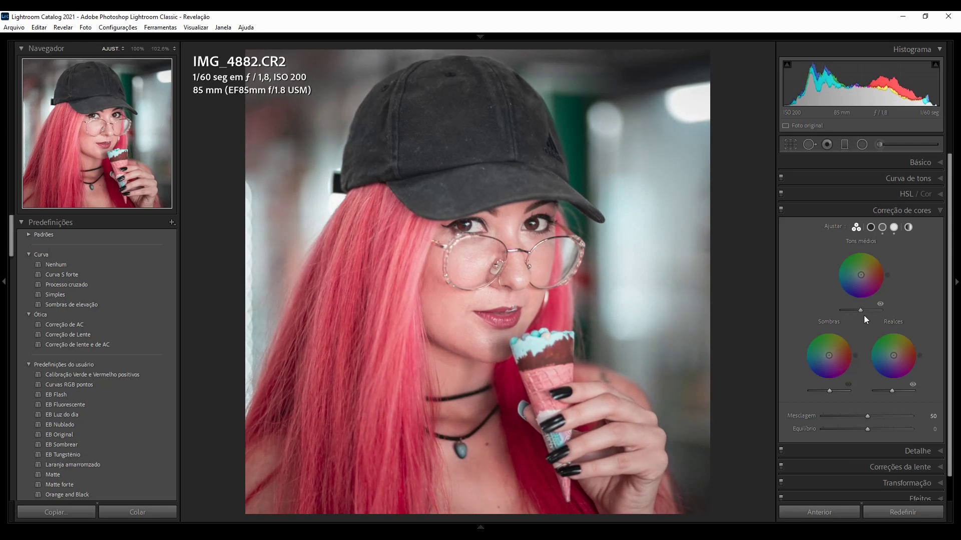
key("alt")
left_click(830, 226, "alt")
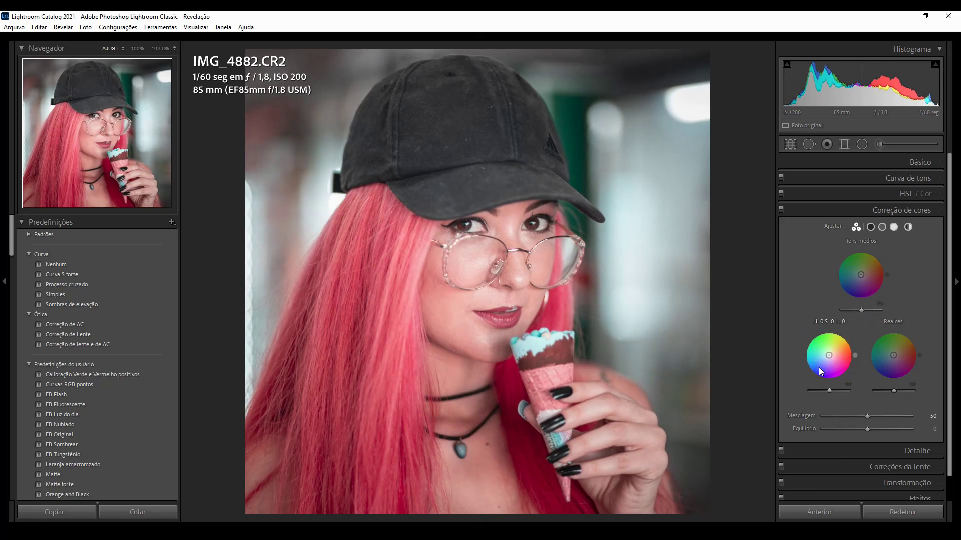
Step: Tint the shadows blue at hue 229 and saturation 81, and tint the highlights yellow
left_click_drag(820, 372, 819, 367)
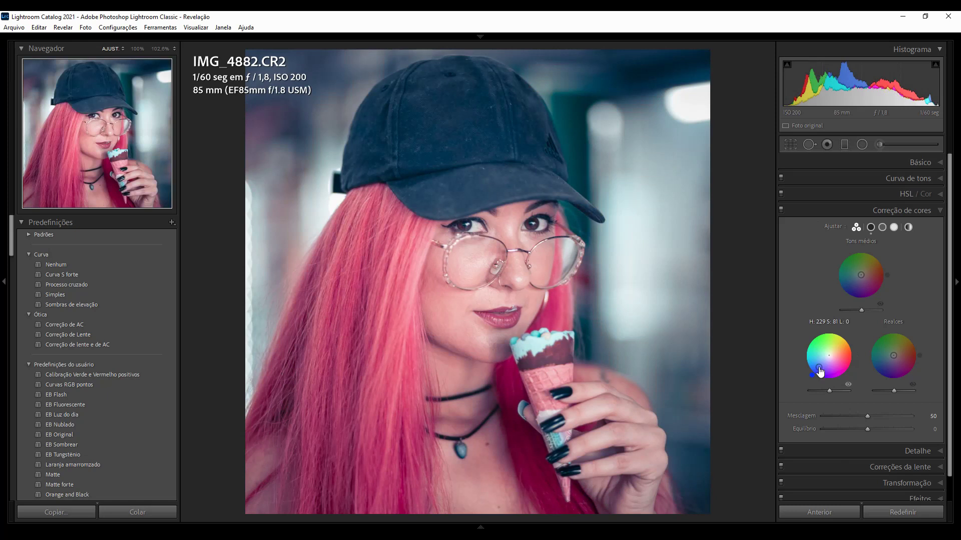
left_click(902, 343)
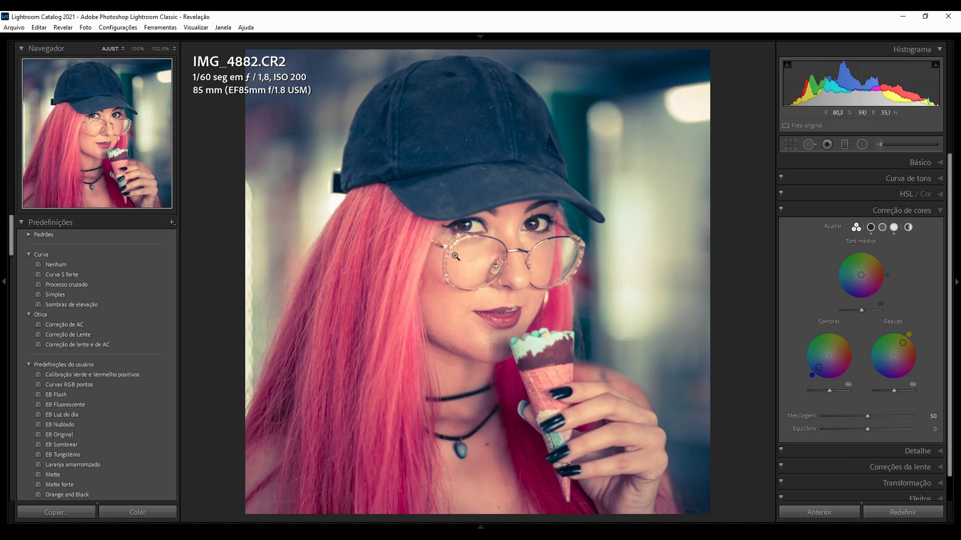
Step: Tint the midtones red at hue 358 and saturation 40, and compare the photo with and without the midtone grading
left_click_drag(852, 275, 869, 275)
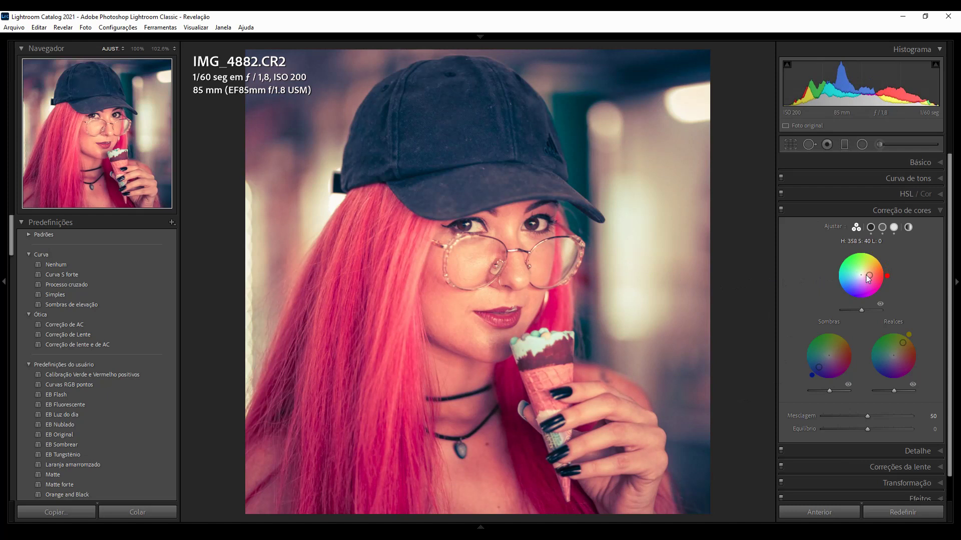
left_click(880, 305)
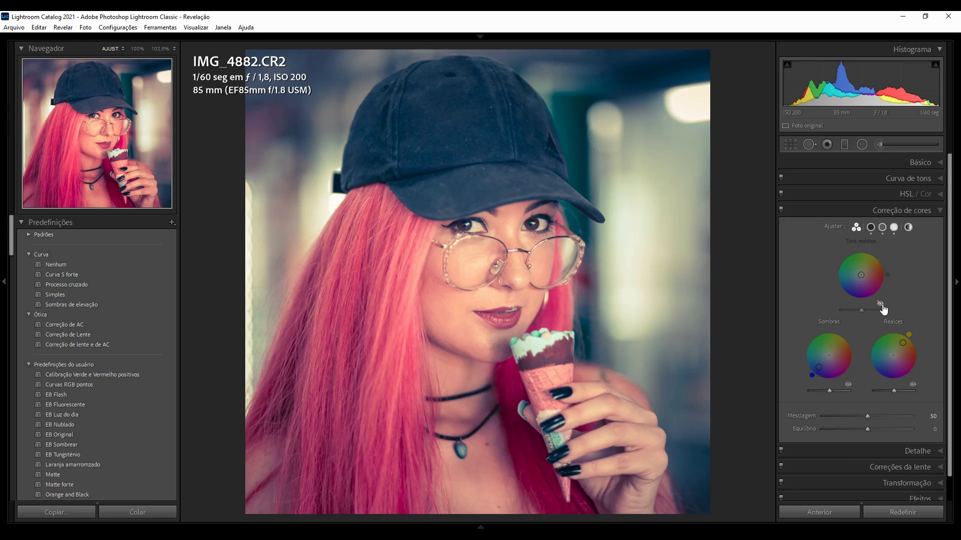
left_click(880, 305)
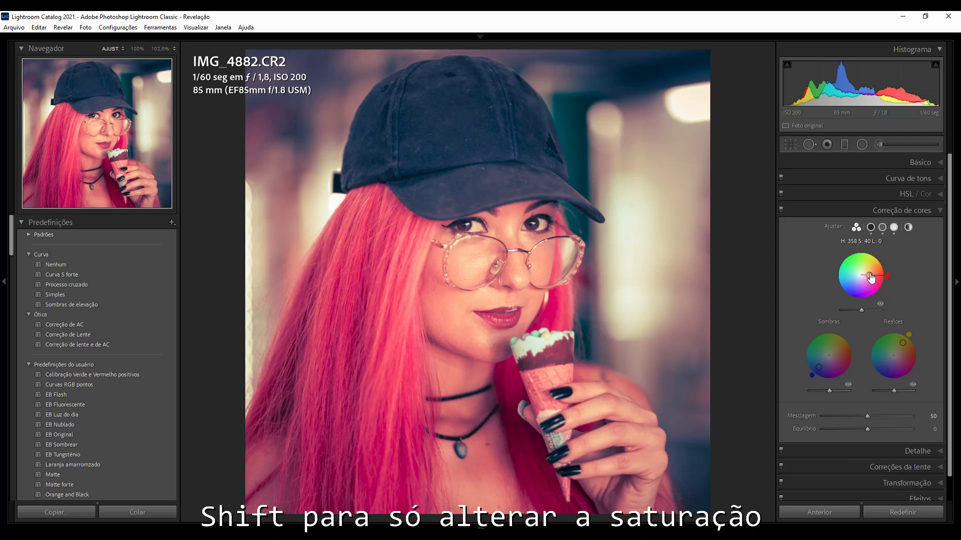
Step: Vary only the midtones' saturation along the red hue, and shift the midtone tint to a yellow-green hue
left_click_drag(871, 278, 866, 275)
left_click_drag(864, 274, 862, 275)
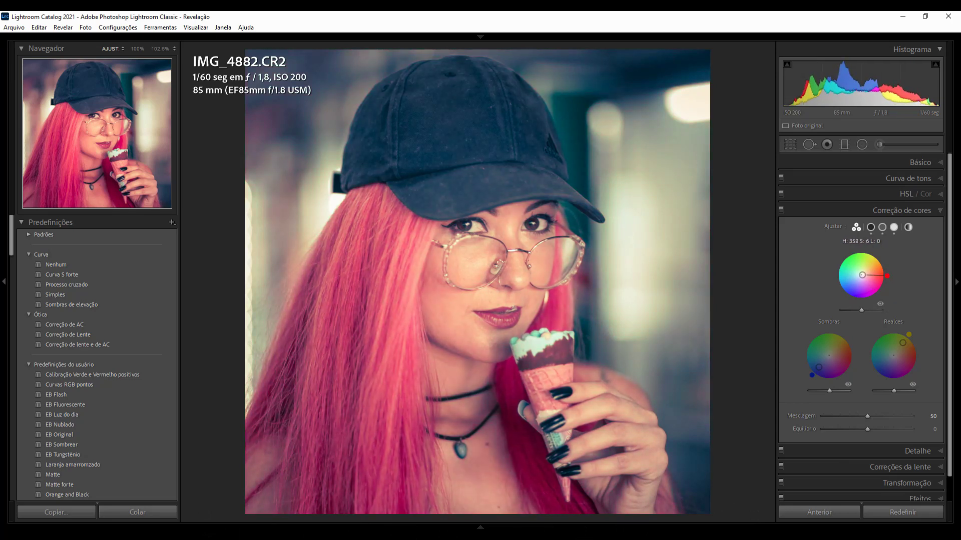
key("alt")
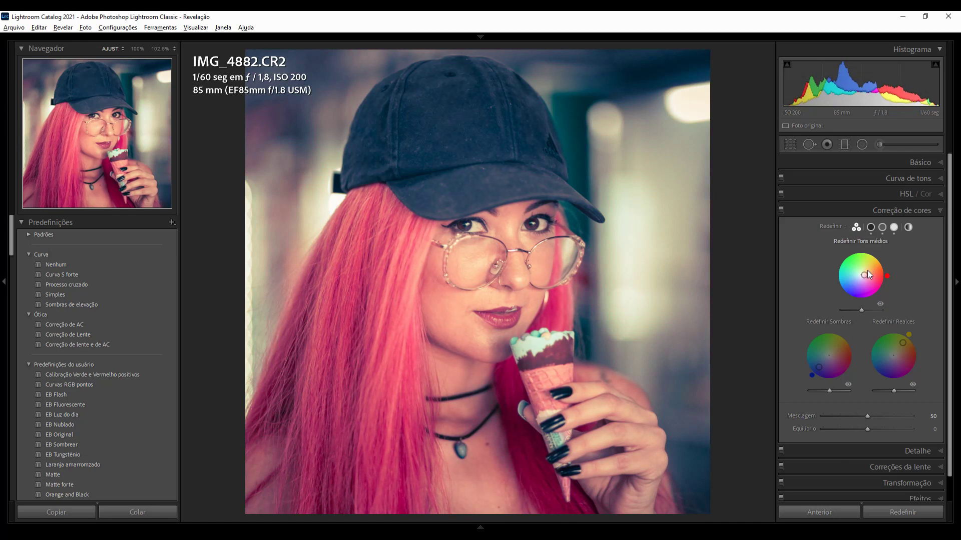
left_click_drag(866, 281, 870, 275)
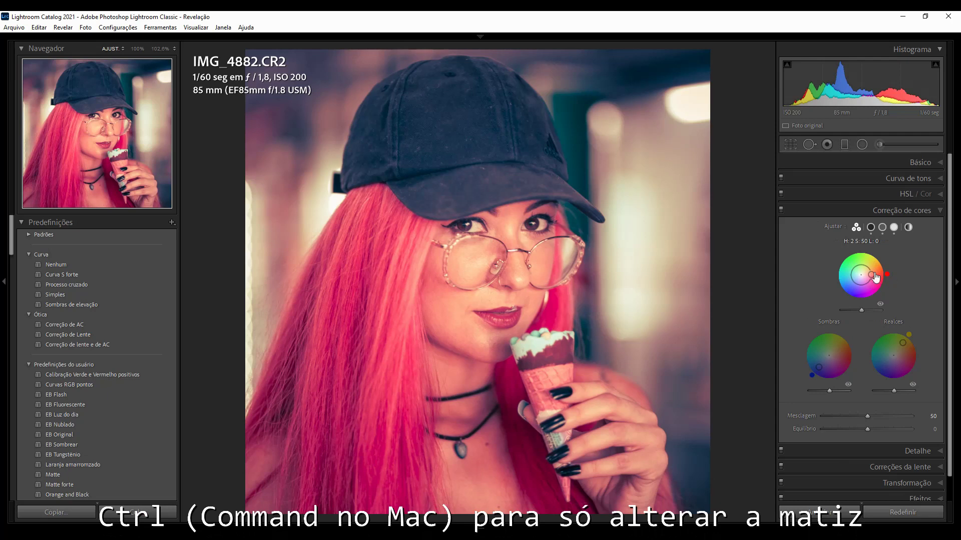
mouse_move(874, 278)
left_mouse_down()
mouse_move(860, 285)
mouse_move(871, 275)
mouse_move(864, 270)
left_mouse_up()
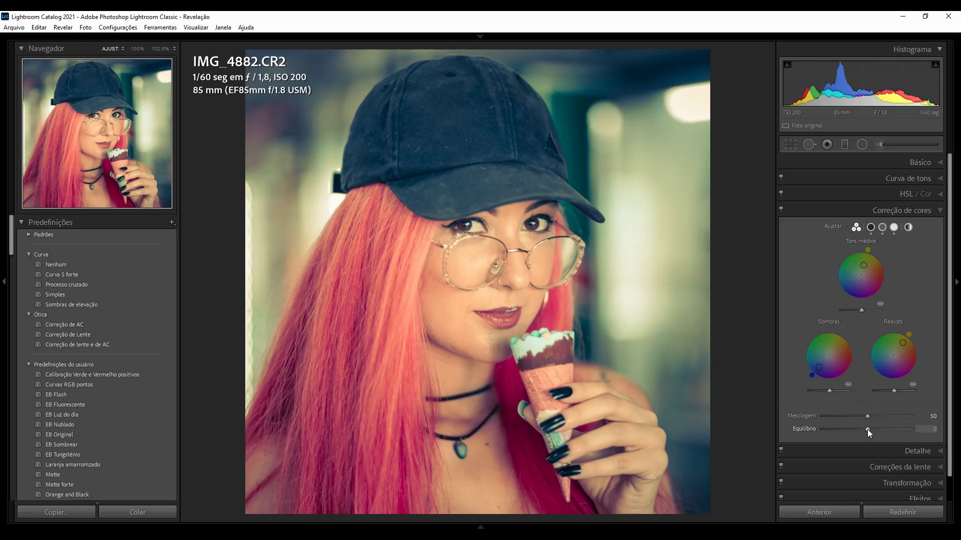
Step: Try the color grading balance (Equilíbrio) at -100 and +100, and restore it to 0
left_click_drag(867, 429, 811, 428)
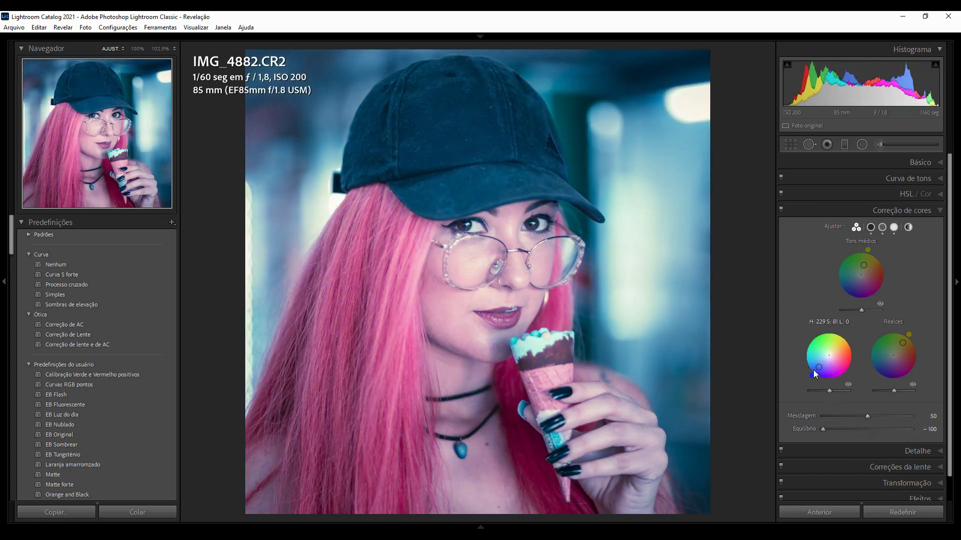
left_click(823, 429)
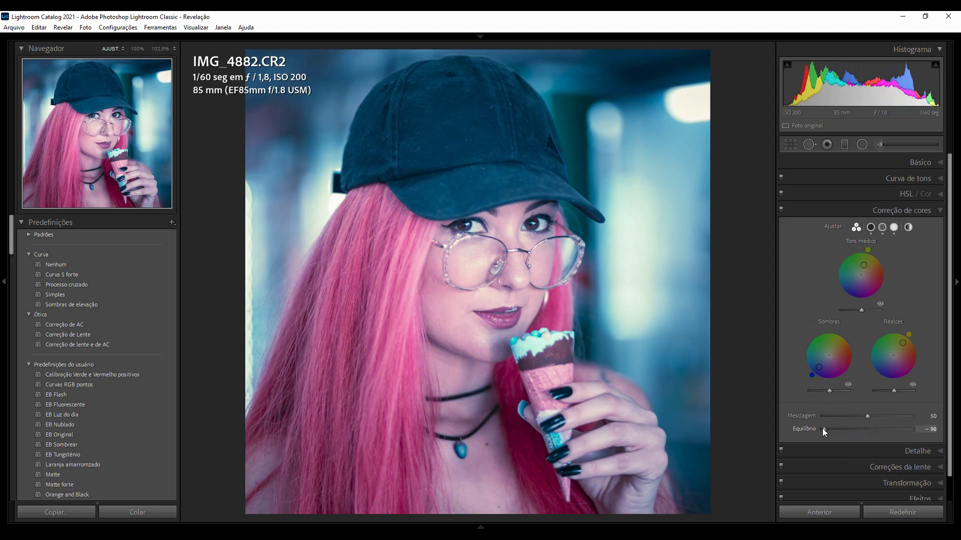
left_click_drag(822, 428, 919, 434)
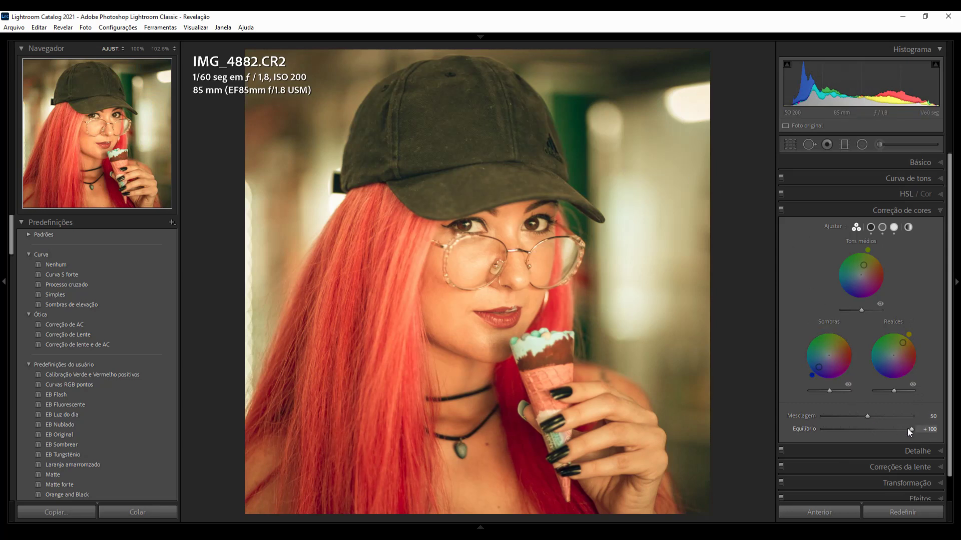
left_click_drag(912, 428, 869, 427)
double_click(870, 429)
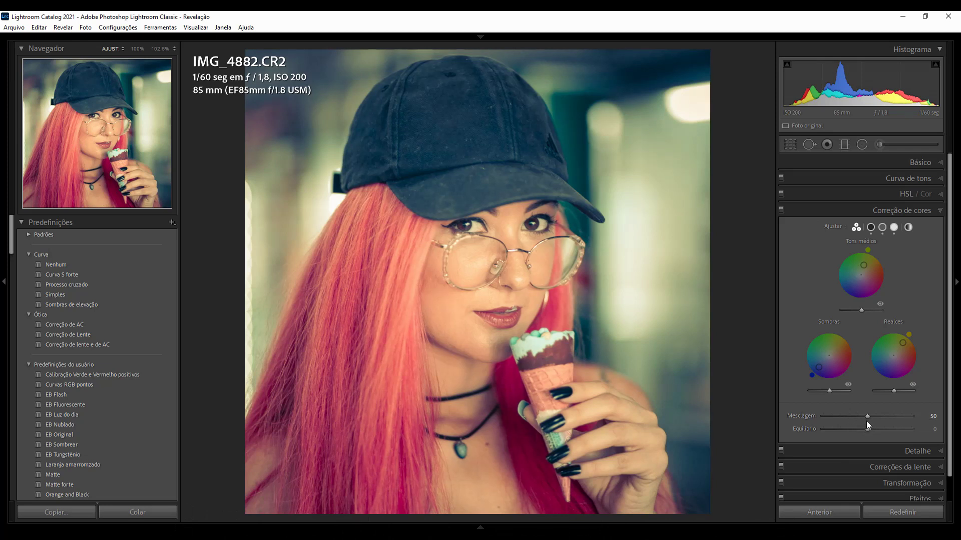
Step: Try the color grading blending (Mesclagem) at 0 and 100, and restore it to 50
left_click_drag(868, 416, 813, 421)
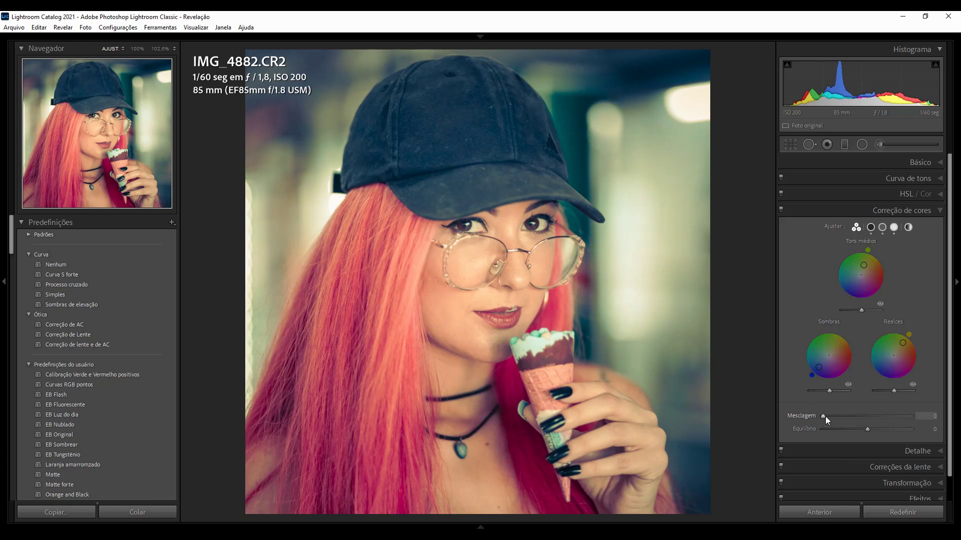
left_click_drag(824, 416, 917, 422)
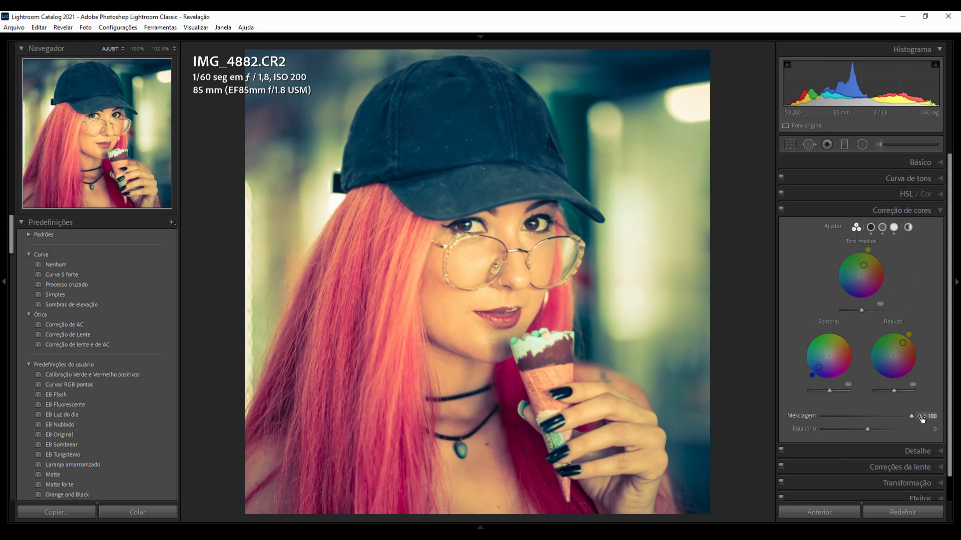
double_click(909, 416)
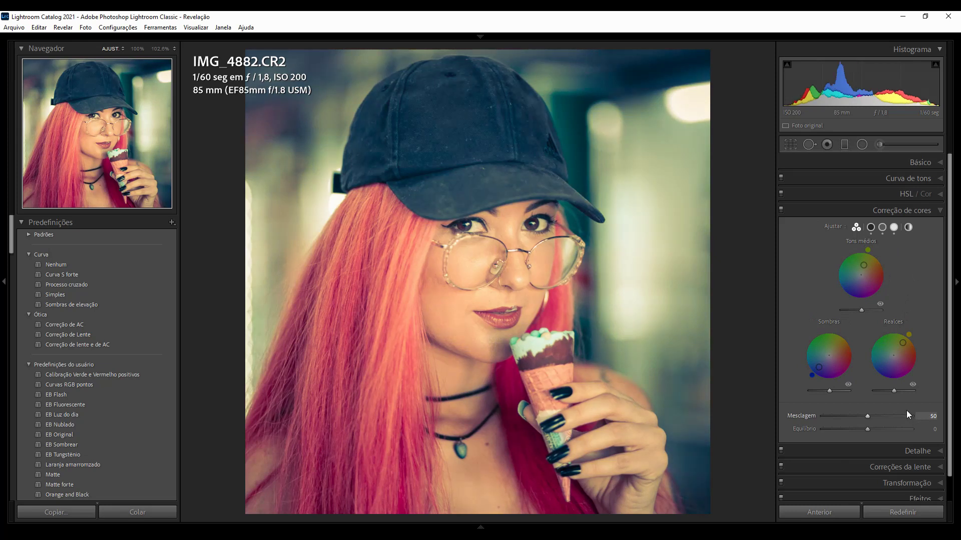
Step: Show the shadows (Sombras) wheel on its own and set the shadow tint to hue 232 and saturation 73
left_click(870, 228)
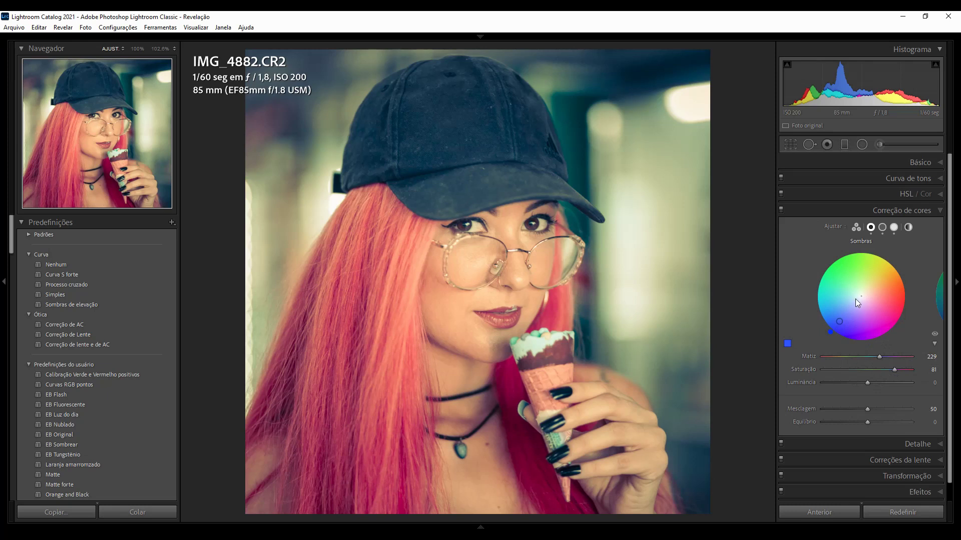
left_click_drag(849, 321, 843, 321)
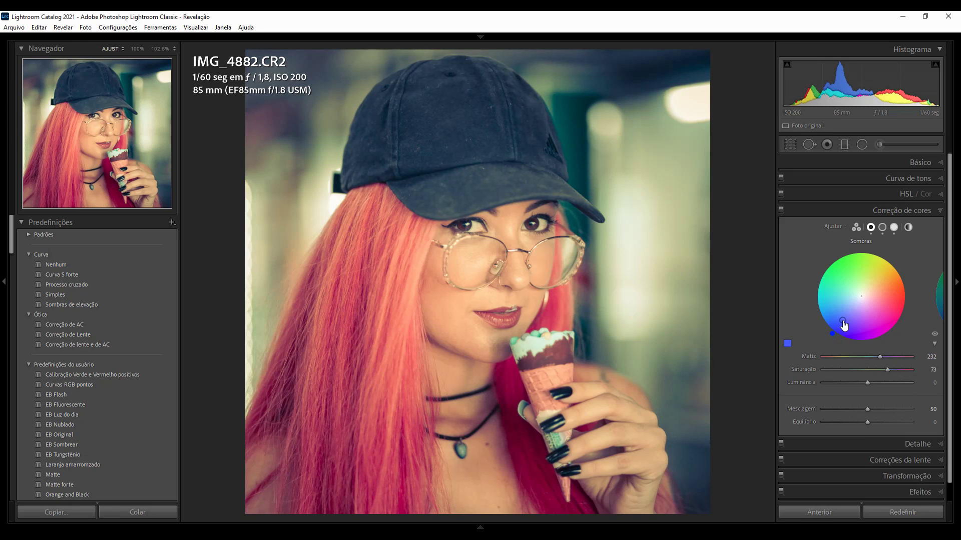
Step: Try the yellow and light blue custom swatches on the shadows, and return the tint to blue at hue 231, saturation 78
left_click(788, 344)
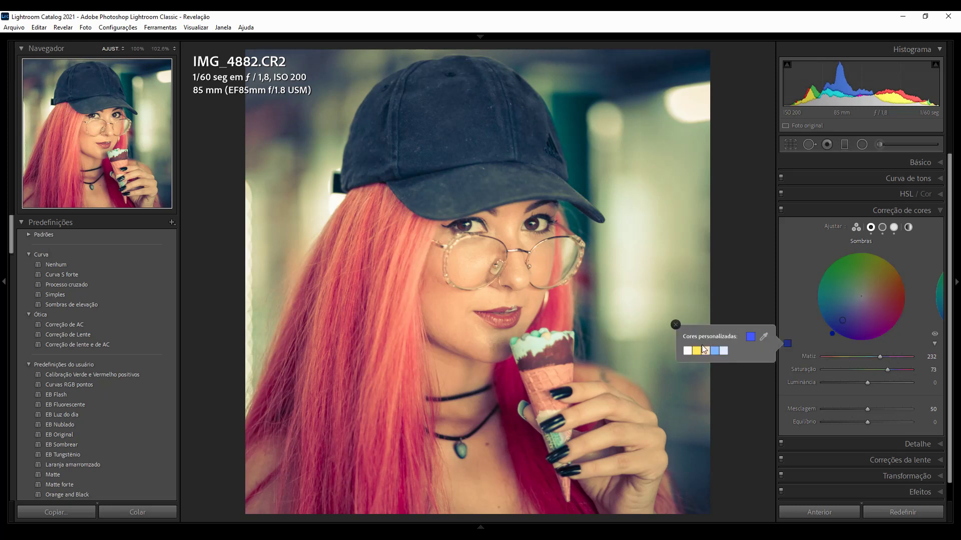
left_click(696, 351)
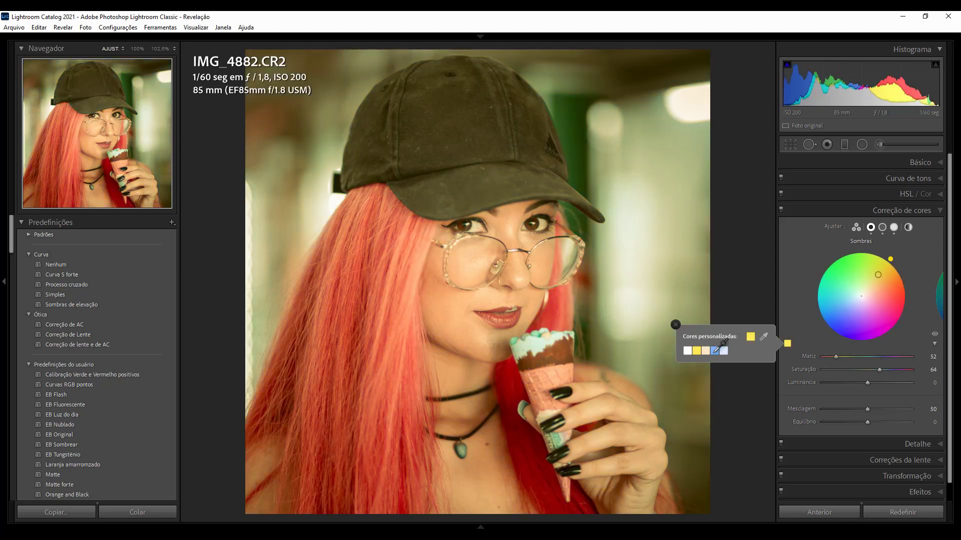
left_click(715, 350)
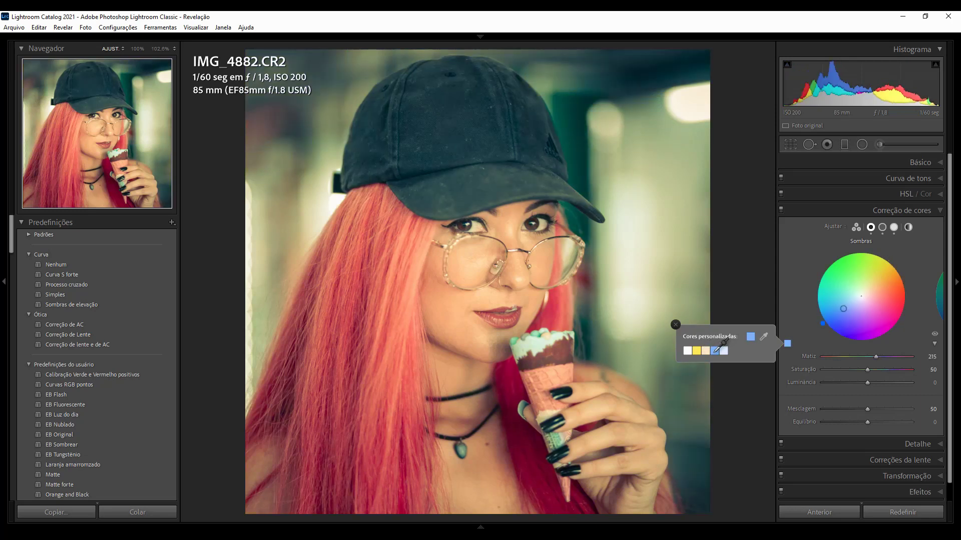
left_click(841, 321)
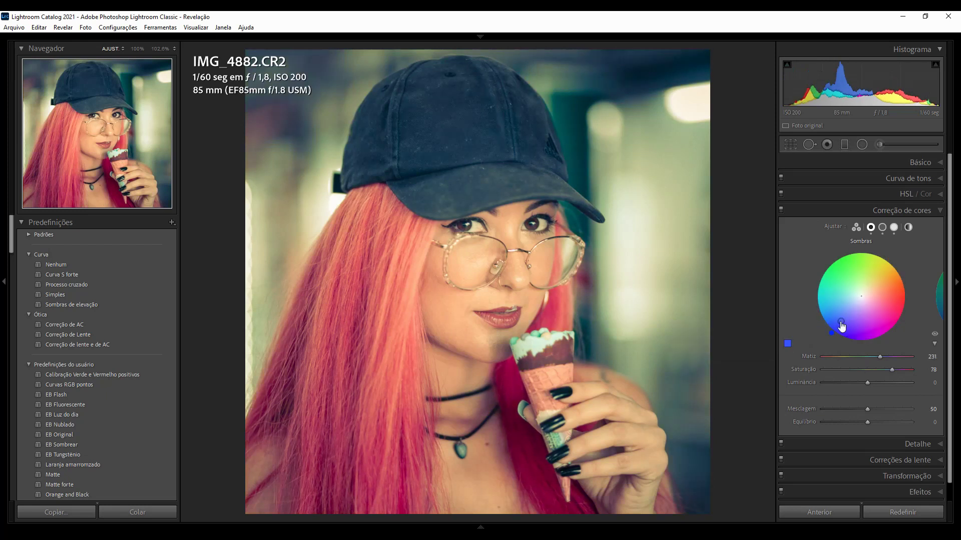
Step: Store the current blue shadow color in the yellow custom swatch, and reset all custom swatches
left_click(787, 344)
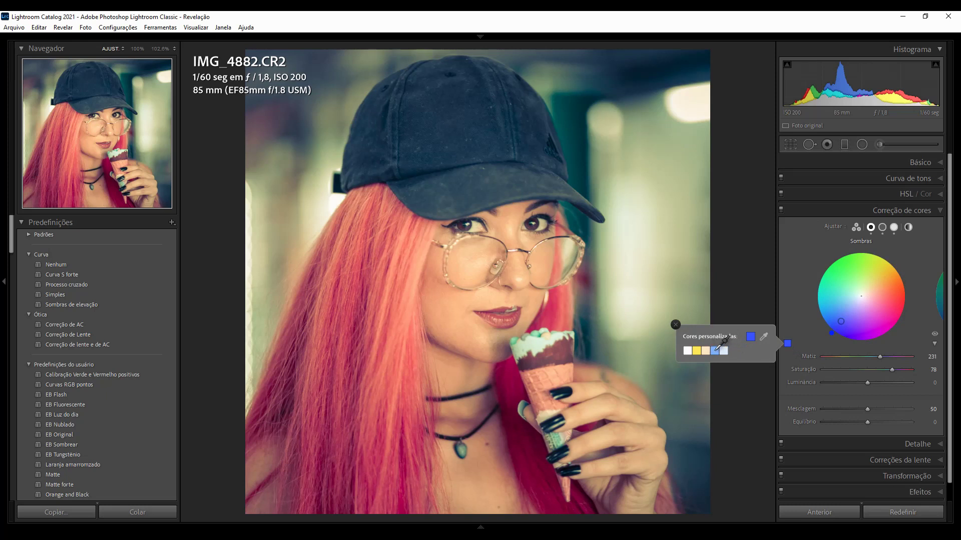
right_click(697, 351)
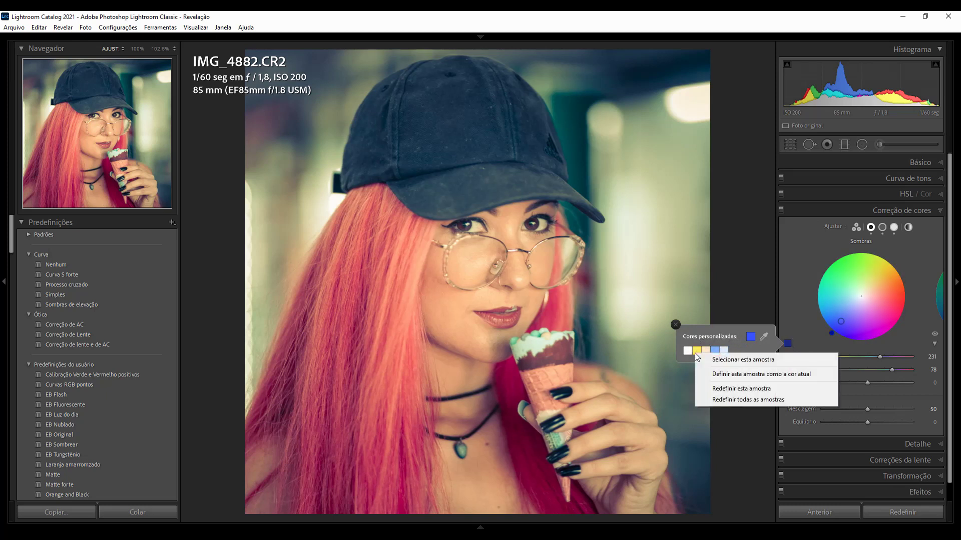
left_click(738, 374)
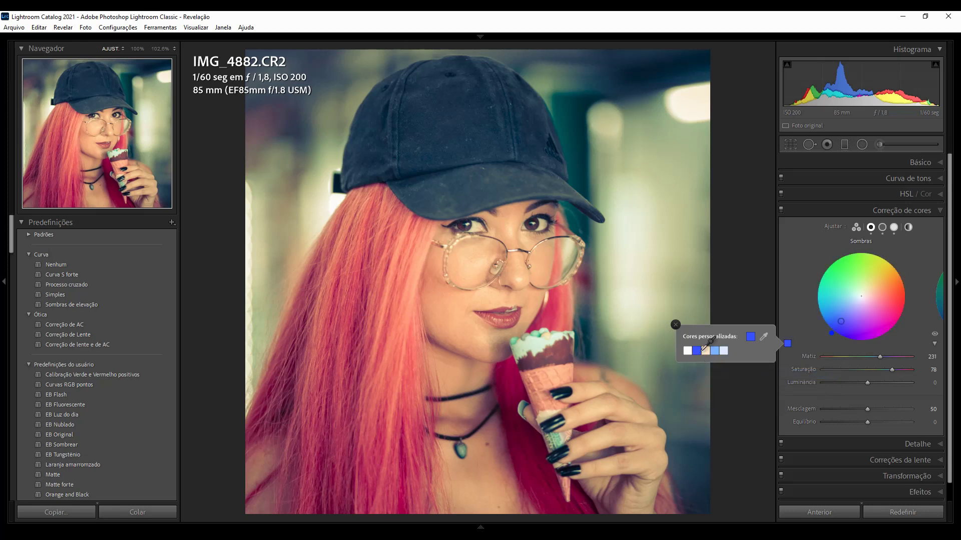
right_click(700, 352)
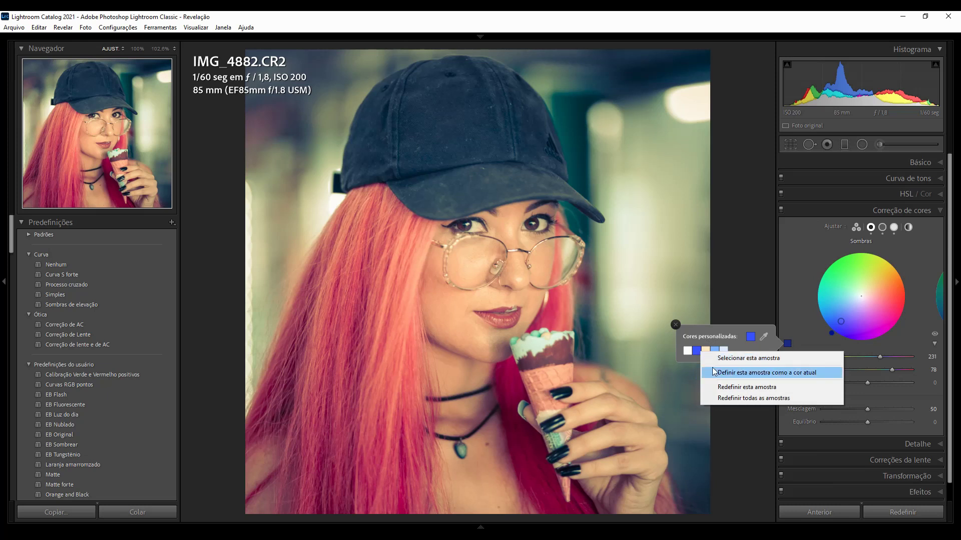
left_click(736, 398)
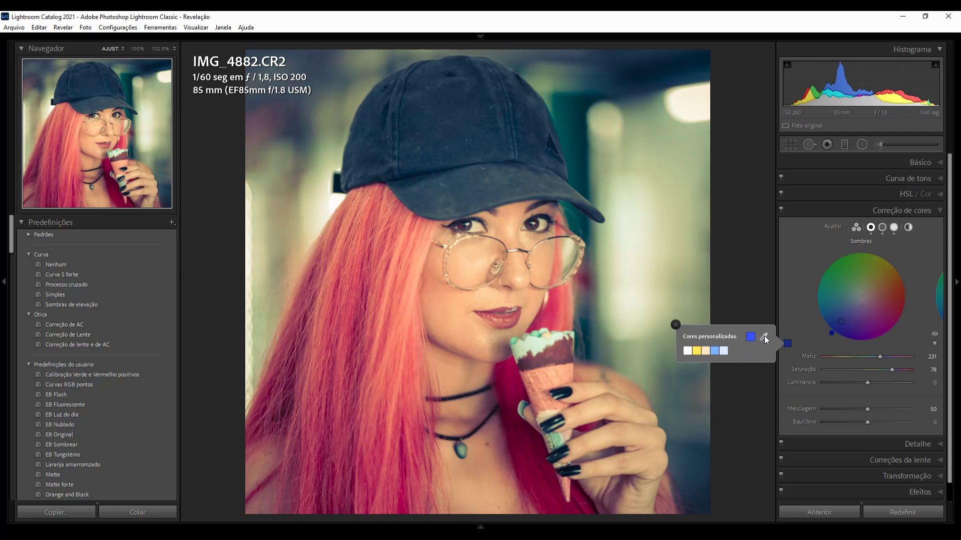
Step: Sample a warm tone from the woman's face as the shadow tint, giving hue 41 and saturation 38
left_click_drag(765, 340, 540, 262)
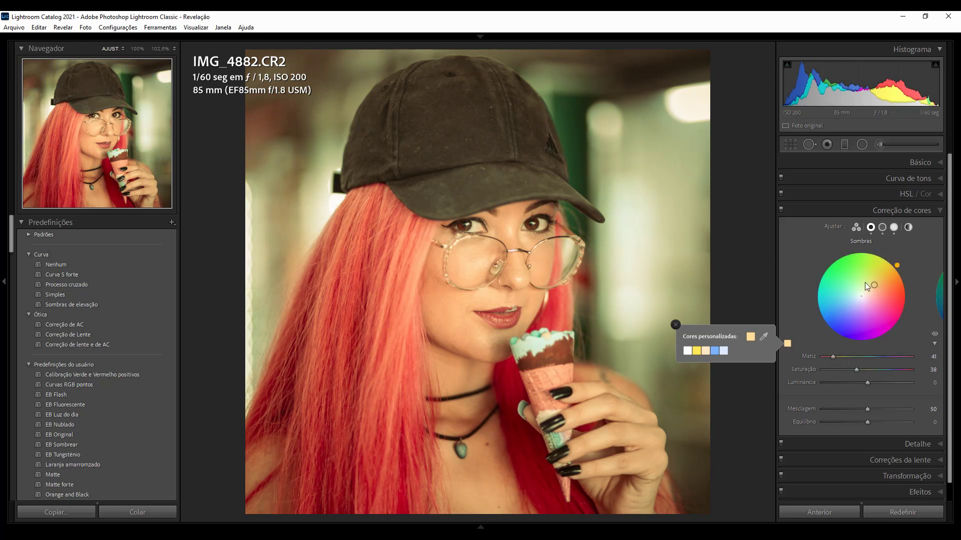
Step: Close the custom colors, look through the individual shadows, midtones and highlights wheels, and return to the three-wheel view
left_click(675, 325)
left_click(939, 296)
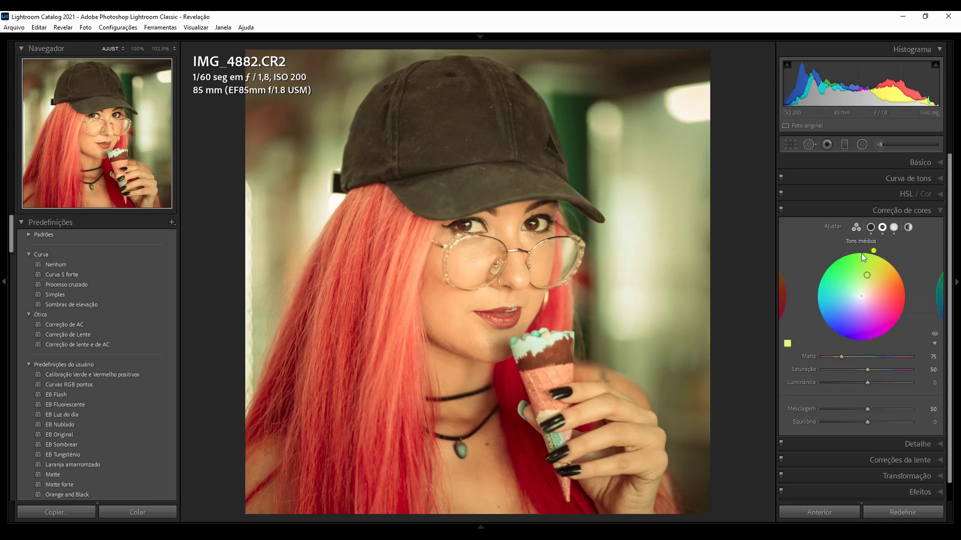
left_click(939, 300)
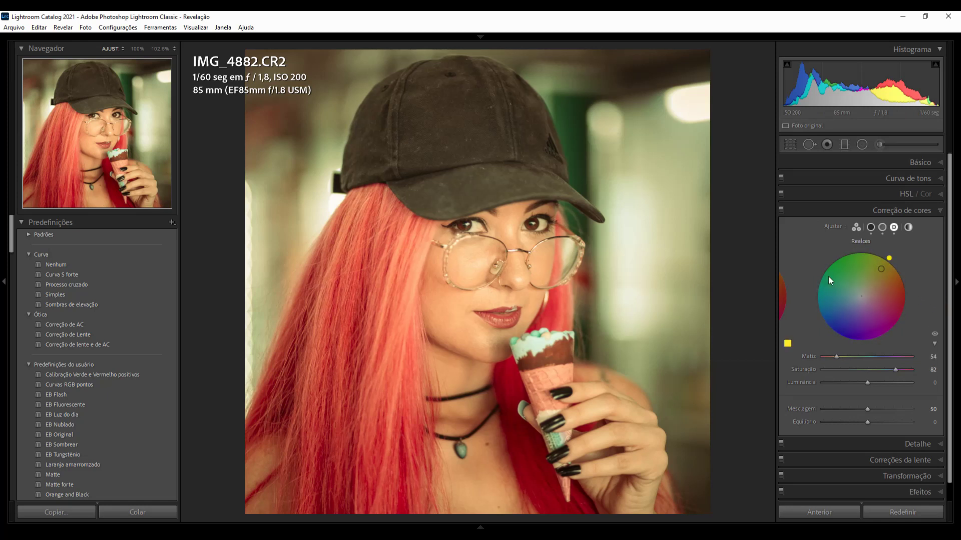
left_click(782, 293)
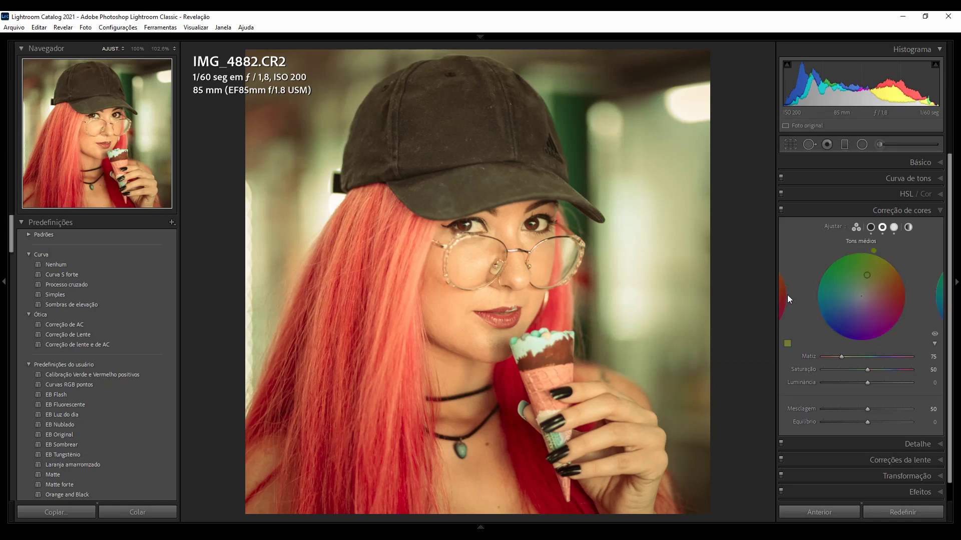
left_click(784, 295)
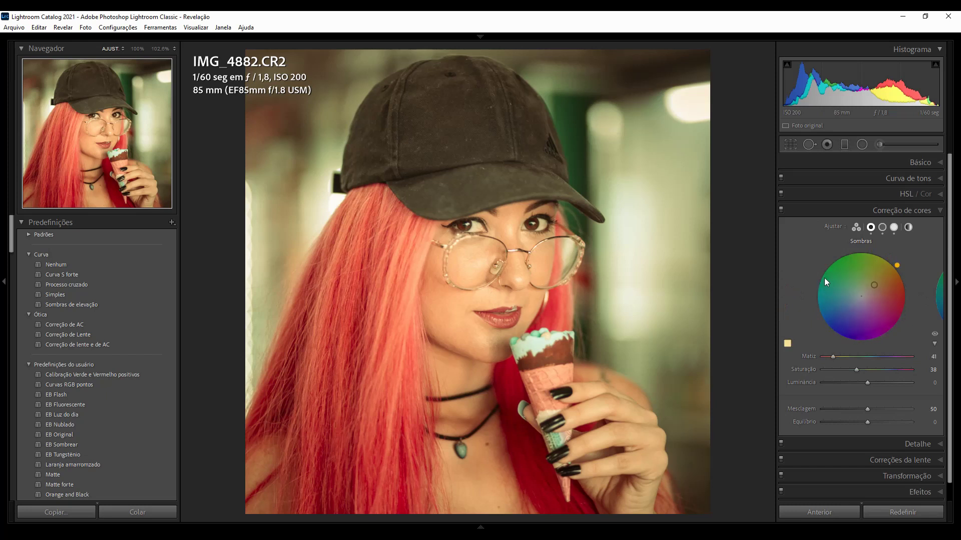
left_click(882, 230)
left_click(894, 228)
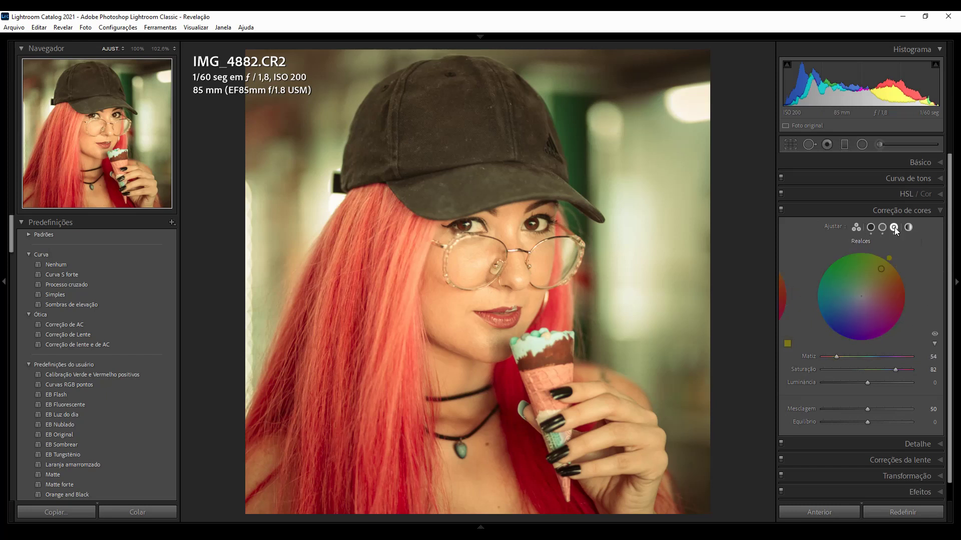
left_click(857, 227)
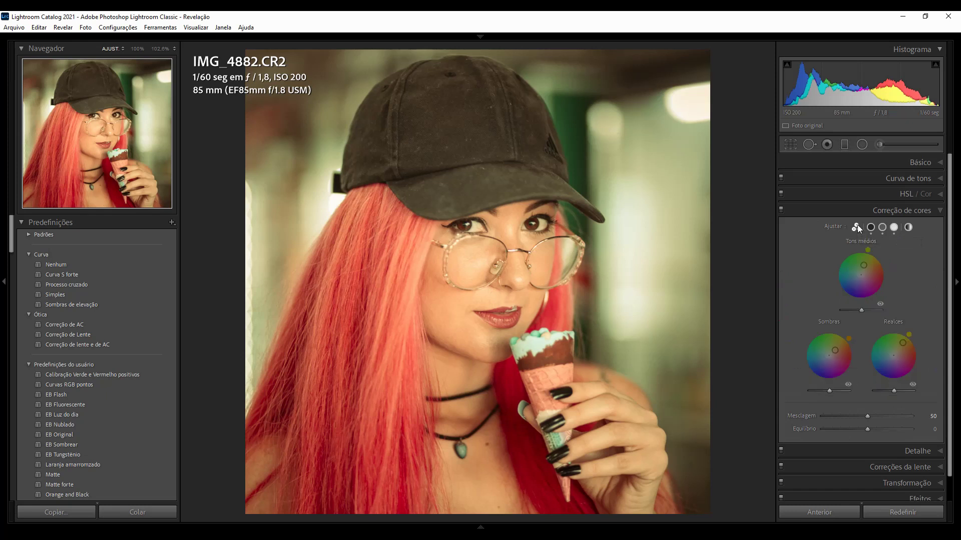
Step: Tint the whole image teal with the Global wheel at hue 174 and saturation 49, and reset all color grading
left_click(909, 228)
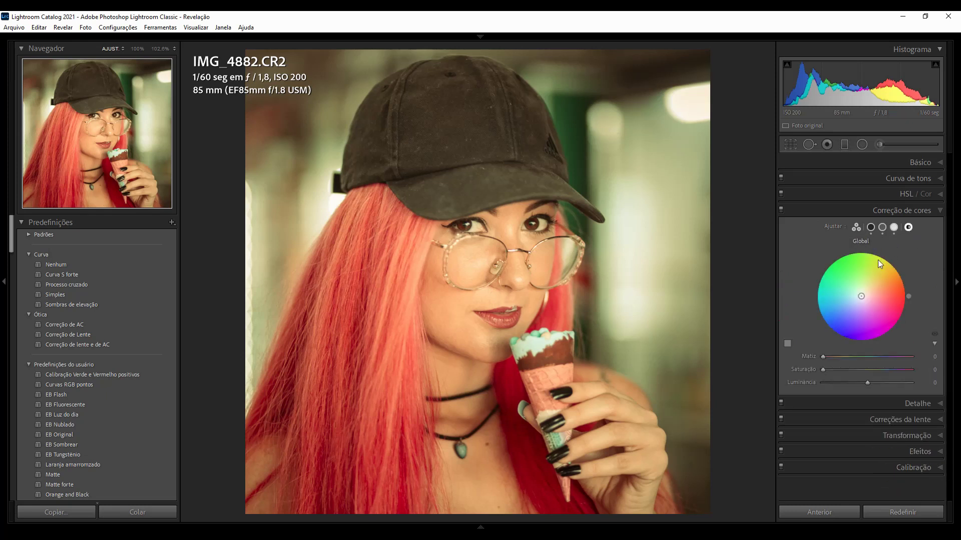
left_click(843, 295)
left_click_drag(844, 299, 841, 296)
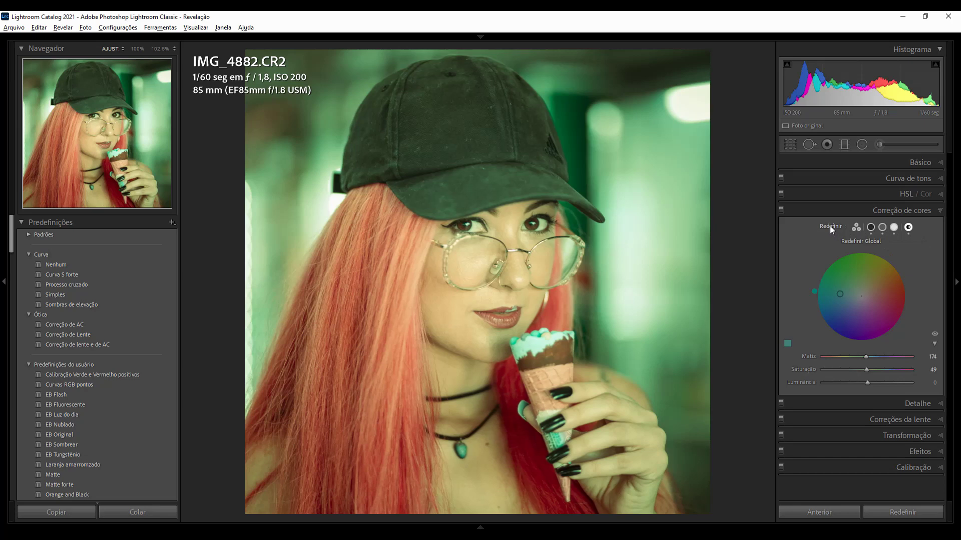
left_click(830, 226, "alt")
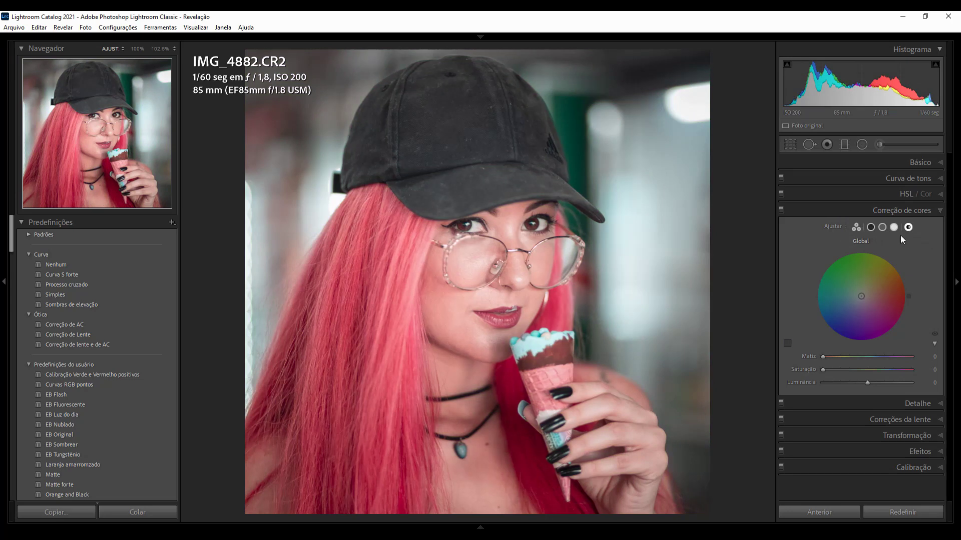
Step: Try a global teal tint at hue 177 and saturation 50 on the ungraded portrait, and reset the grading
left_click(839, 296)
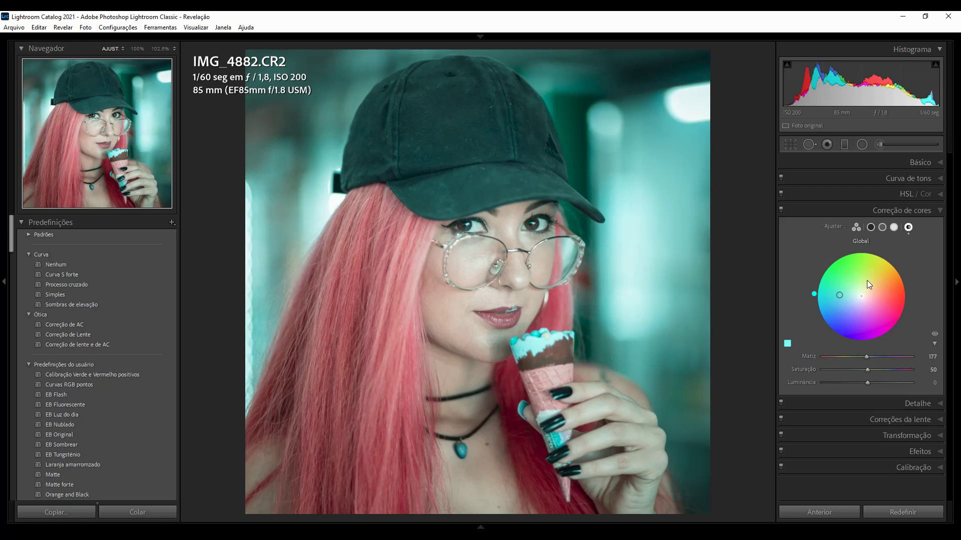
key("alt")
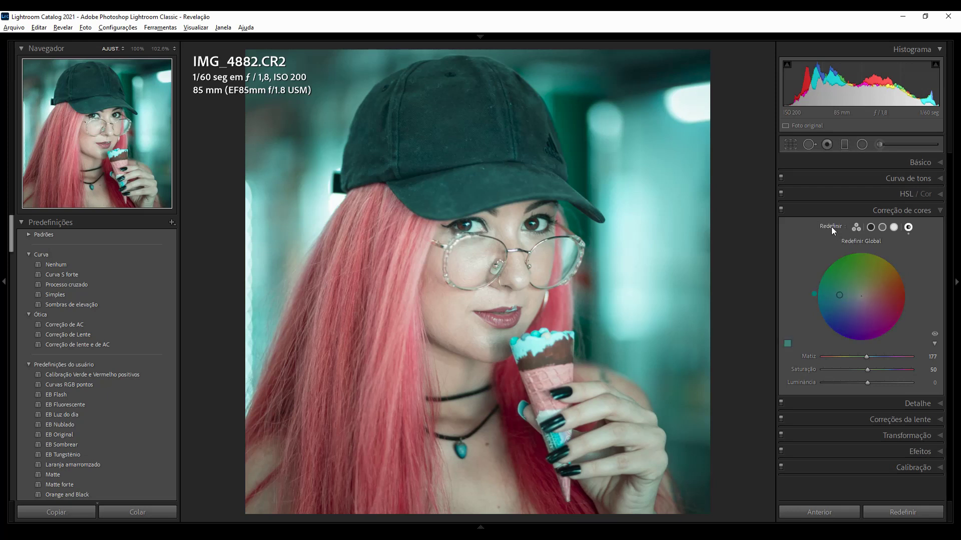
left_click(831, 227, "alt")
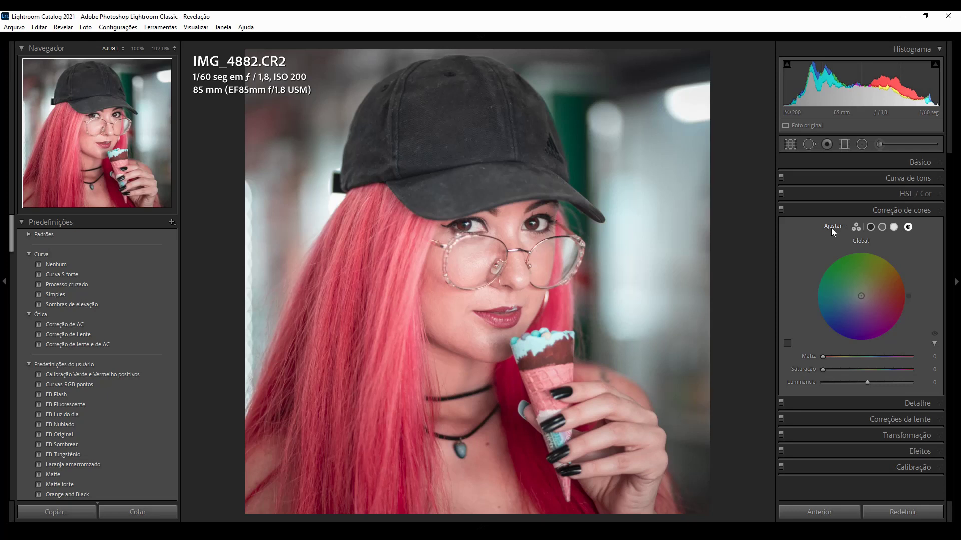
Step: Tint the shadows blue at hue 229 and saturation 88, and the highlights yellow at hue 59 and saturation 93
left_click(871, 228)
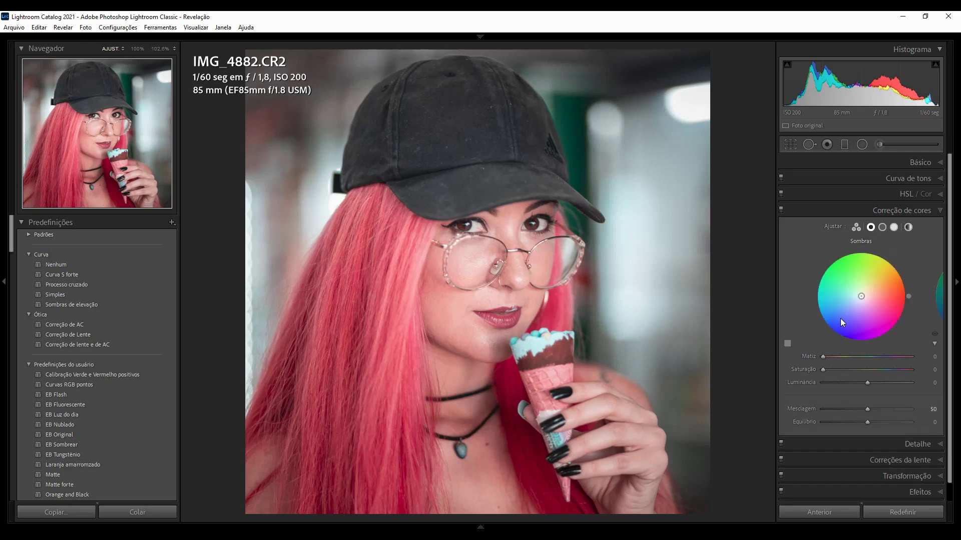
mouse_move(839, 325)
left_mouse_down()
mouse_move(831, 331)
mouse_move(838, 323)
left_mouse_up()
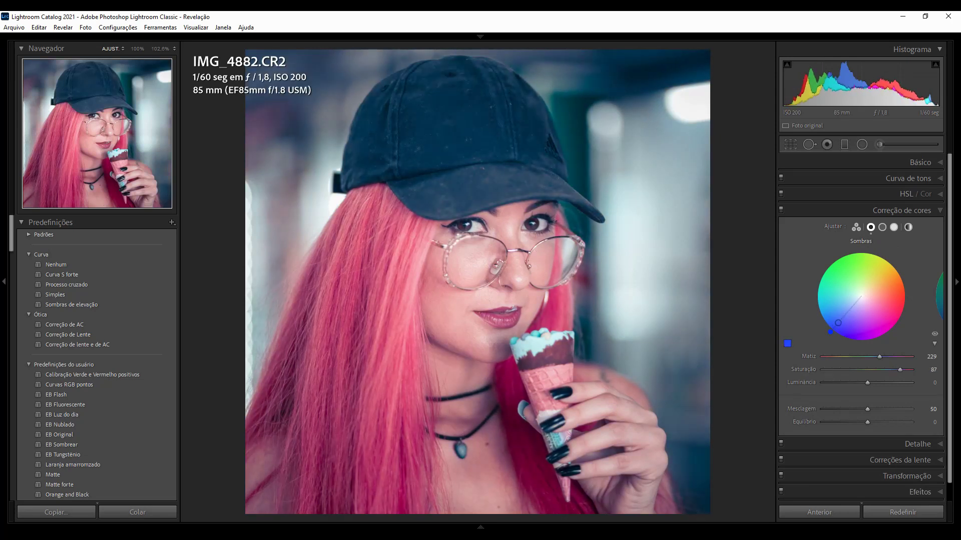
left_click(893, 227)
left_click(881, 265)
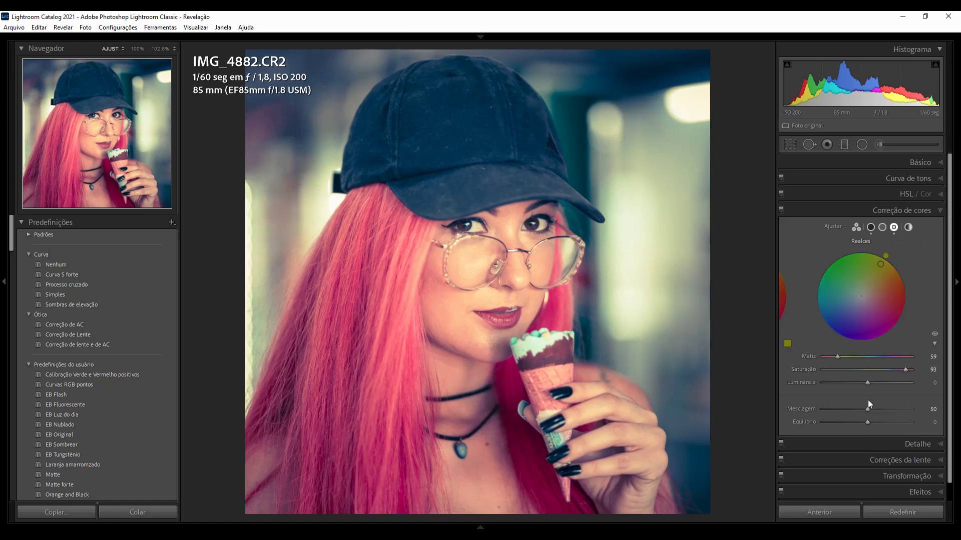
Step: Set the blending (Mesclagem) to 100 and reduce the highlights (Realces) saturation to 75
left_click_drag(868, 408, 929, 411)
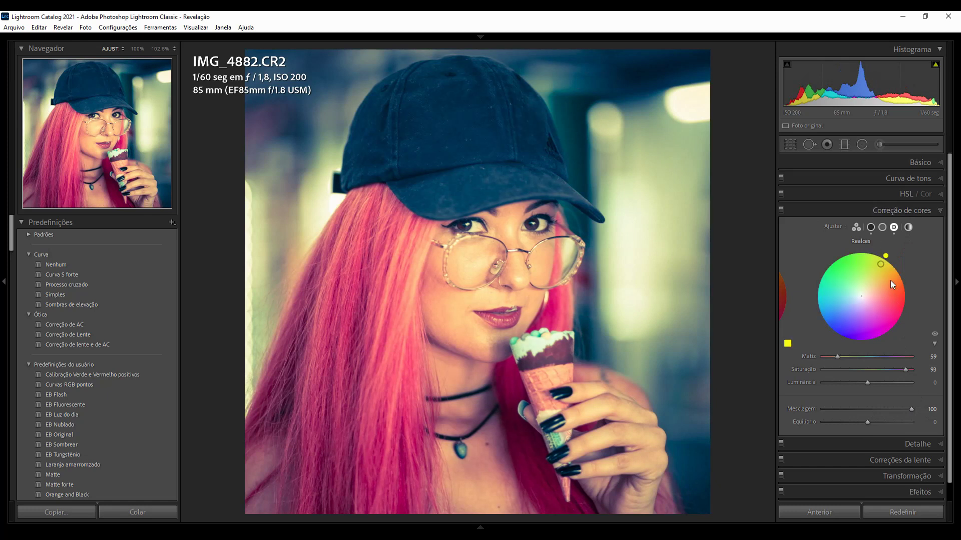
left_click(870, 227)
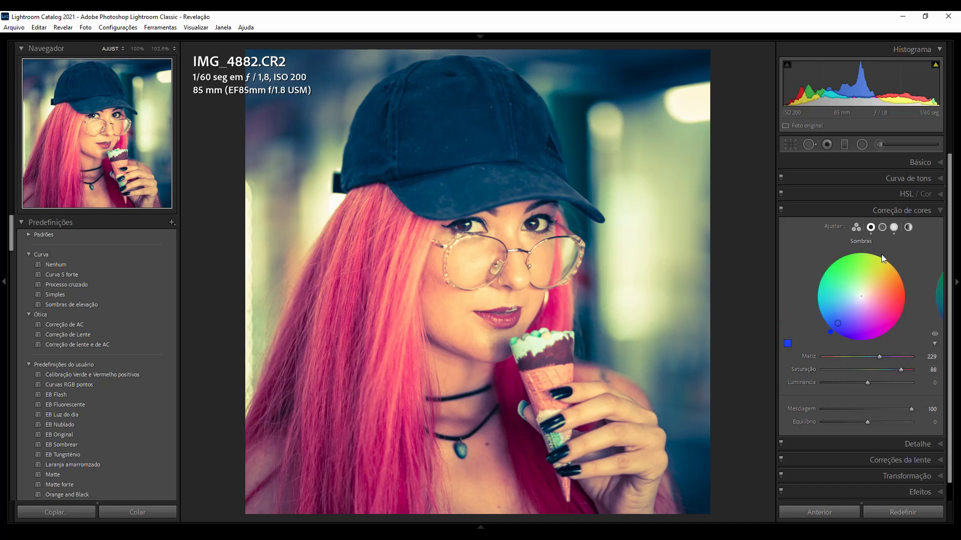
left_click(894, 227)
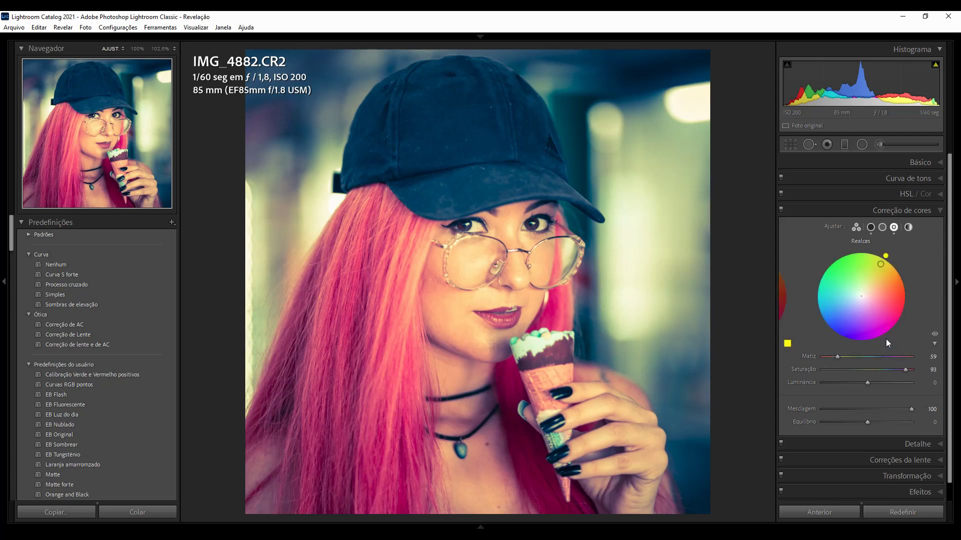
mouse_move(906, 370)
left_mouse_down()
mouse_move(876, 373)
mouse_move(890, 373)
left_mouse_up()
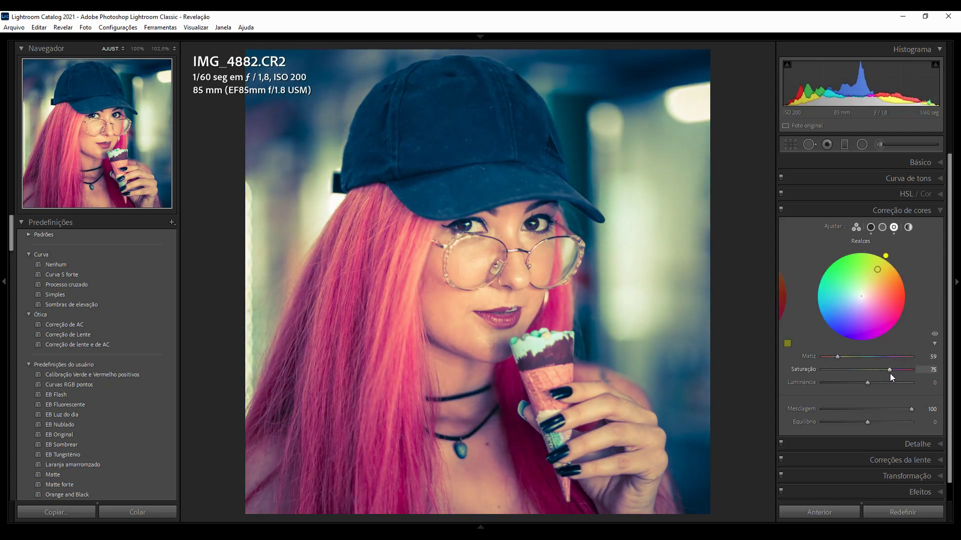